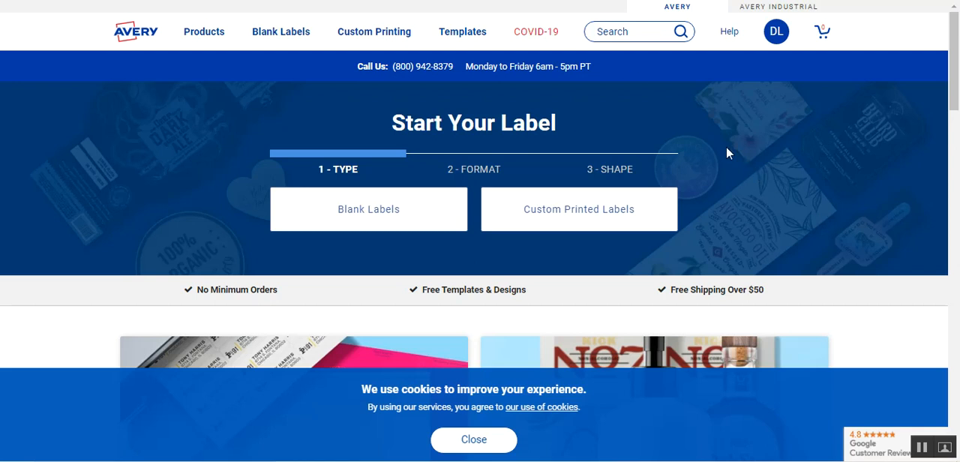
Search the site for "square" and open the Square Label Templates collection.
{"action": "left_click", "coordinate": [624, 32]}
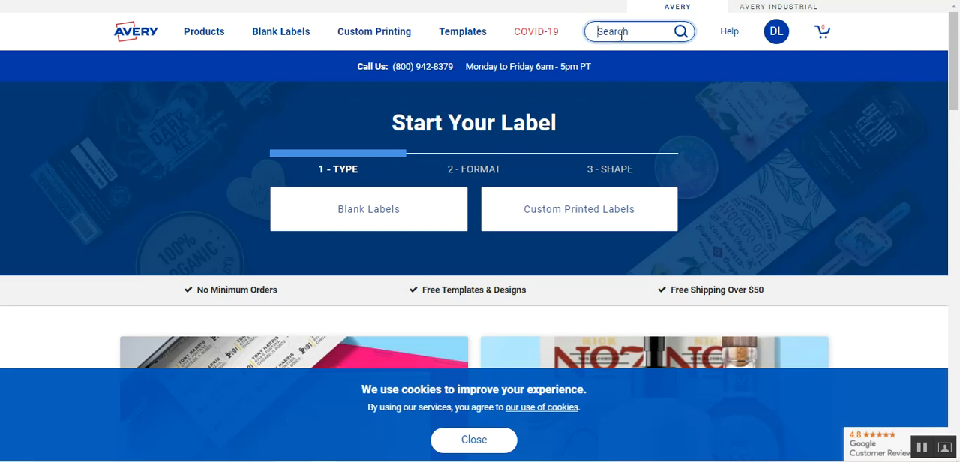
{"action": "type", "text": "s"}
{"action": "key", "text": "Return"}
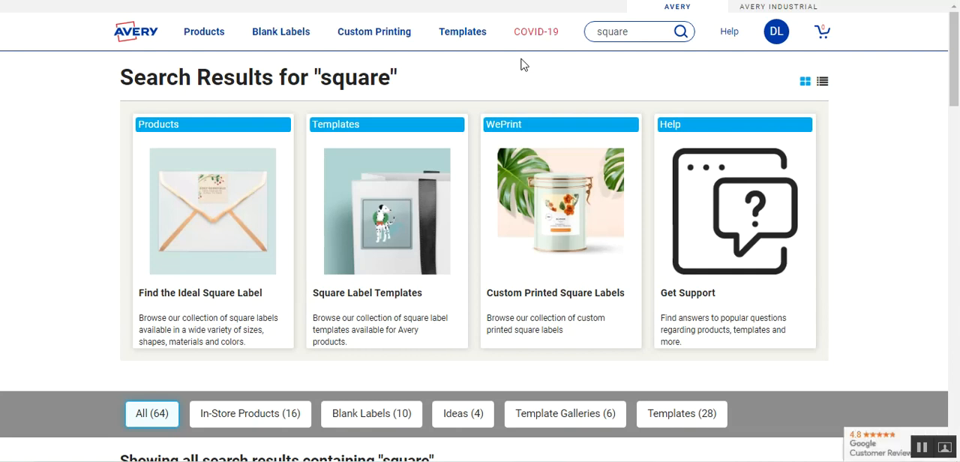
{"action": "left_click", "coordinate": [395, 298]}
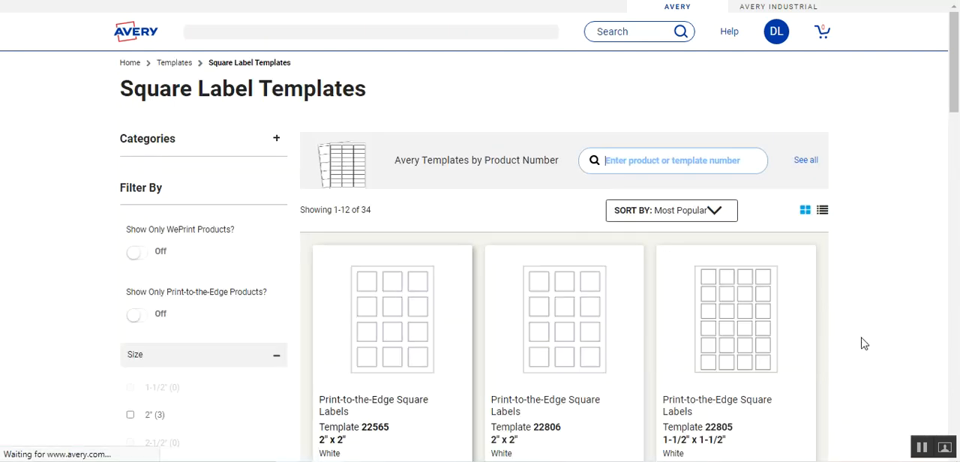
Open the 1-1/2" x 1-1/2" label template 22805 and start customizing it with the blank design.
{"action": "scroll", "coordinate": [861, 342], "scroll_direction": "down", "scroll_amount": 2}
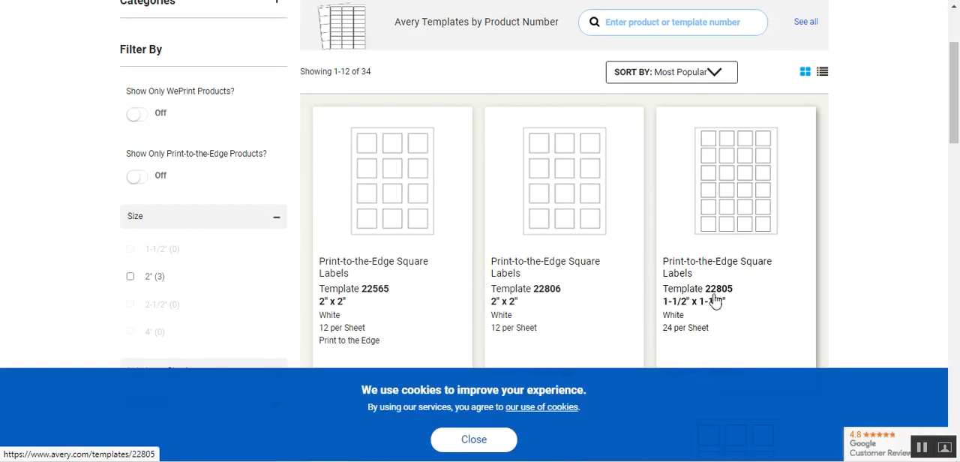
{"action": "left_click", "coordinate": [754, 194]}
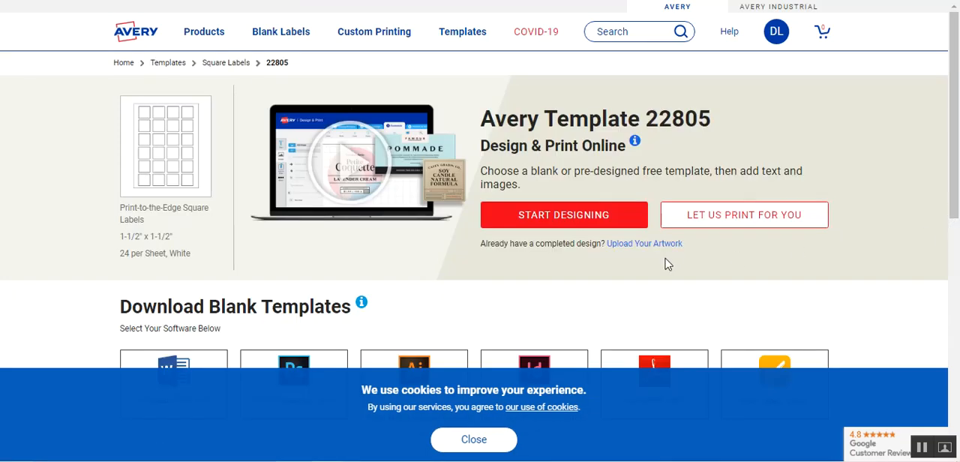
{"action": "left_click", "coordinate": [564, 218]}
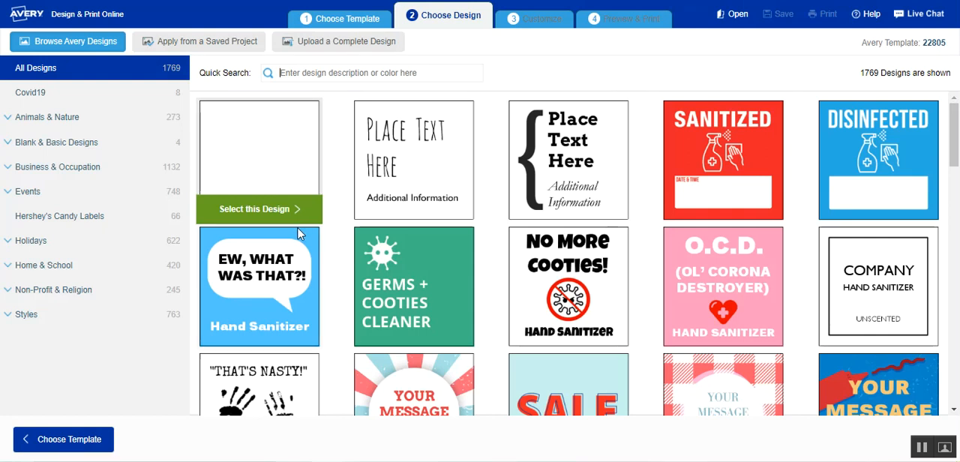
{"action": "left_click", "coordinate": [284, 211]}
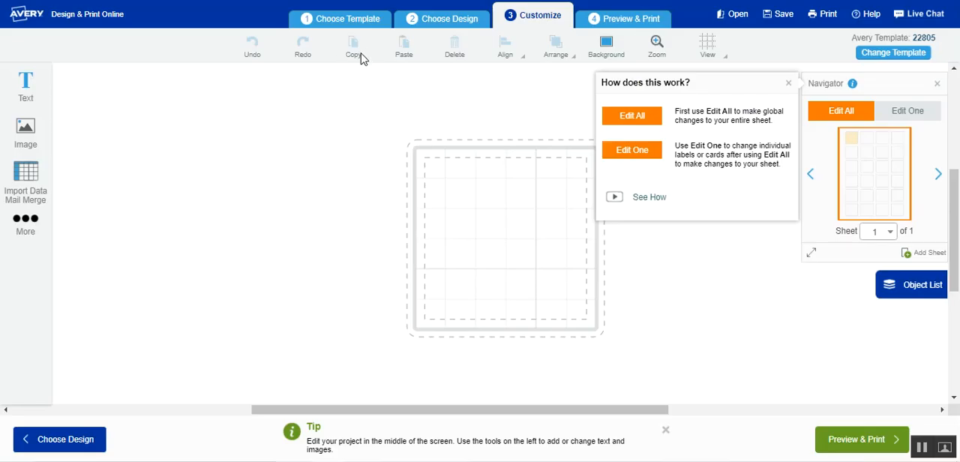
{"action": "left_click", "coordinate": [788, 82]}
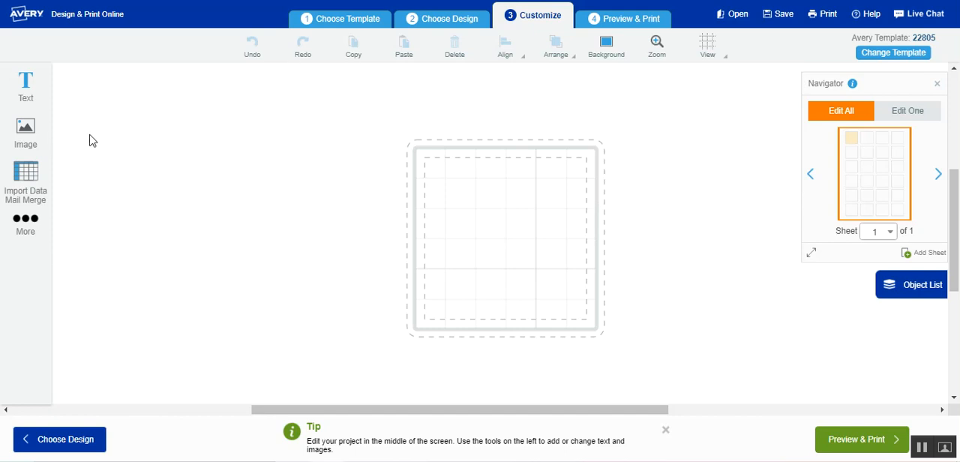
Begin adding a code with manually entered data and set its industry standard format to QRCode.
{"action": "left_click", "coordinate": [25, 224]}
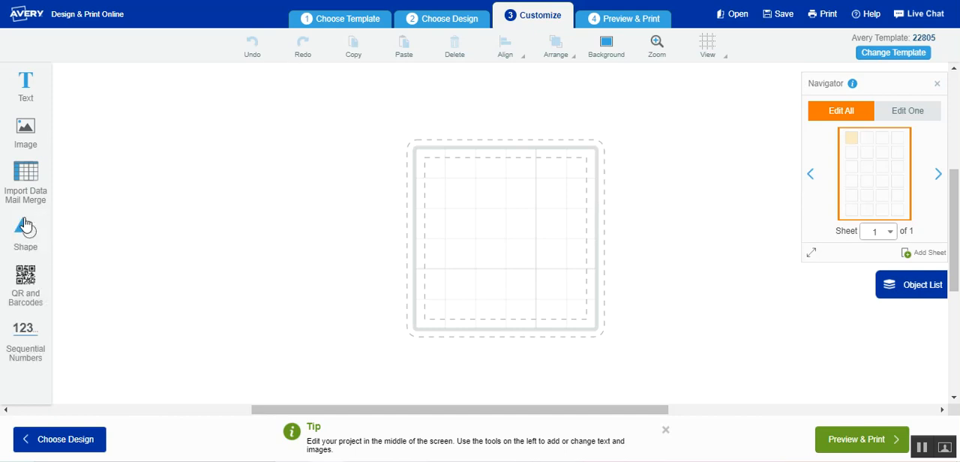
{"action": "left_click", "coordinate": [25, 282]}
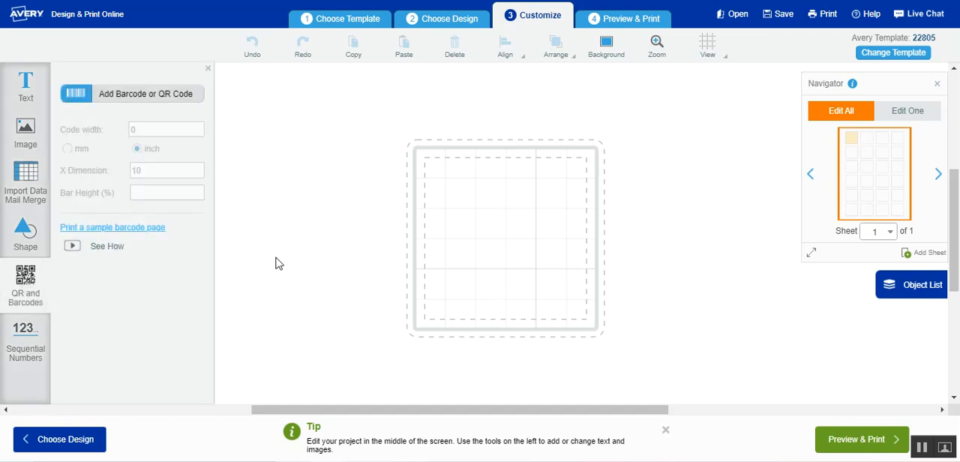
{"action": "left_click", "coordinate": [172, 97]}
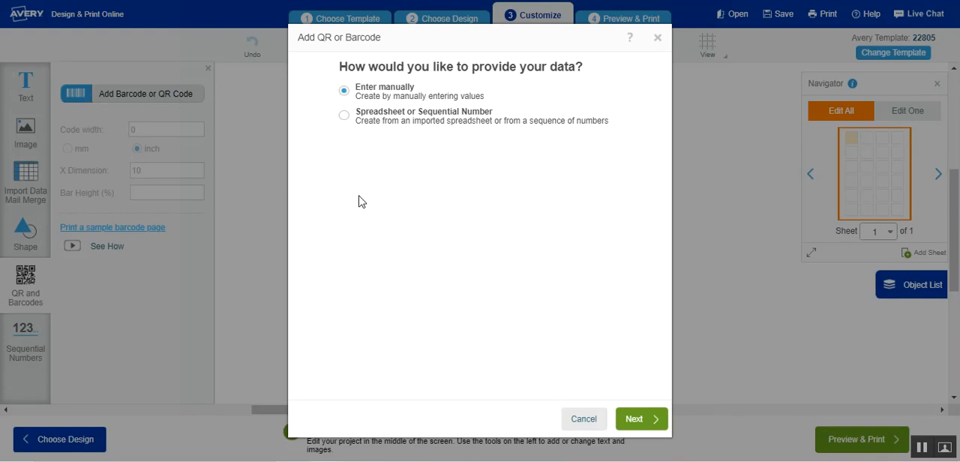
{"action": "left_click", "coordinate": [638, 421]}
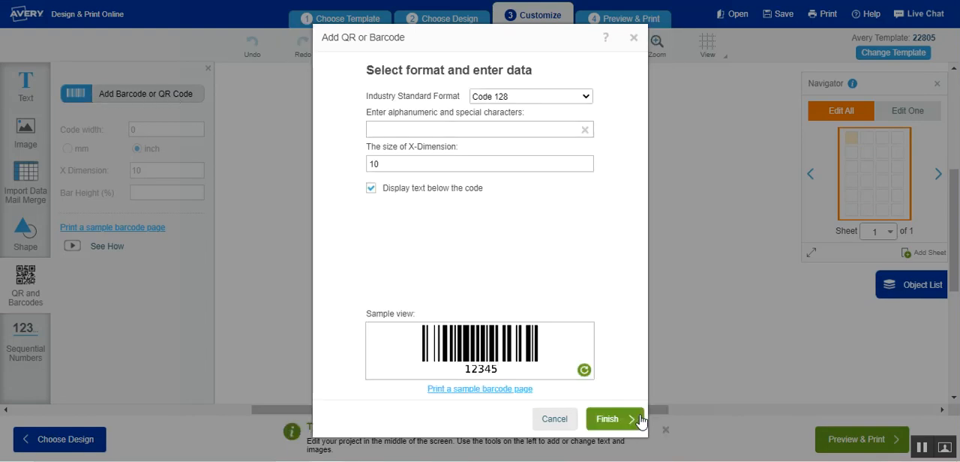
{"action": "left_click", "coordinate": [586, 100]}
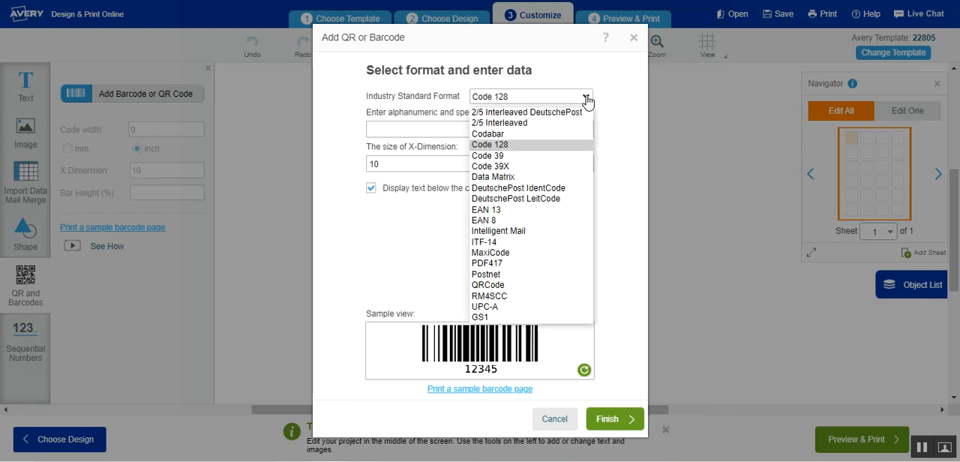
{"action": "left_click", "coordinate": [497, 293]}
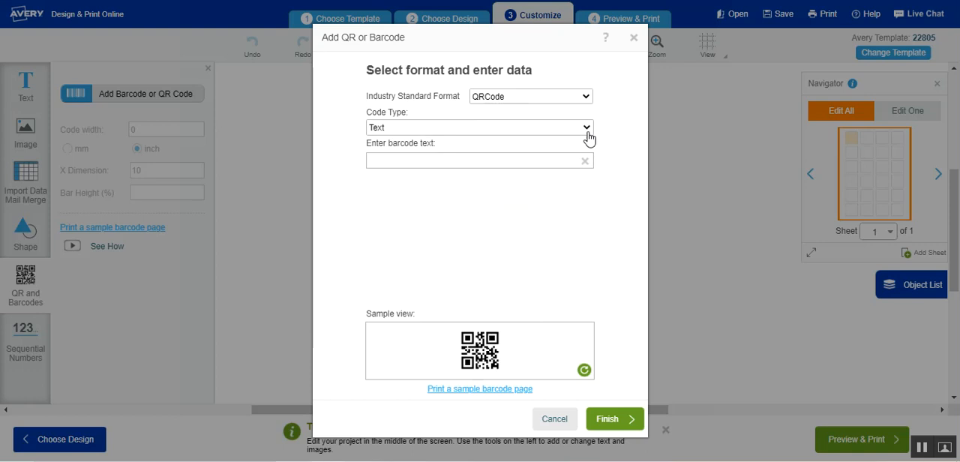
Set the QR code type to URL, enter the Scentsy shop's web address, and place the code on the label.
{"action": "left_click", "coordinate": [588, 136]}
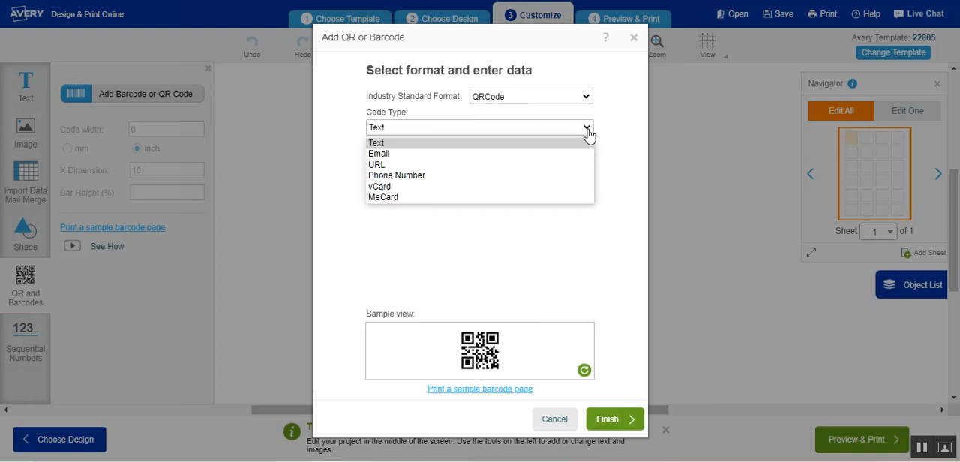
{"action": "left_click", "coordinate": [480, 163]}
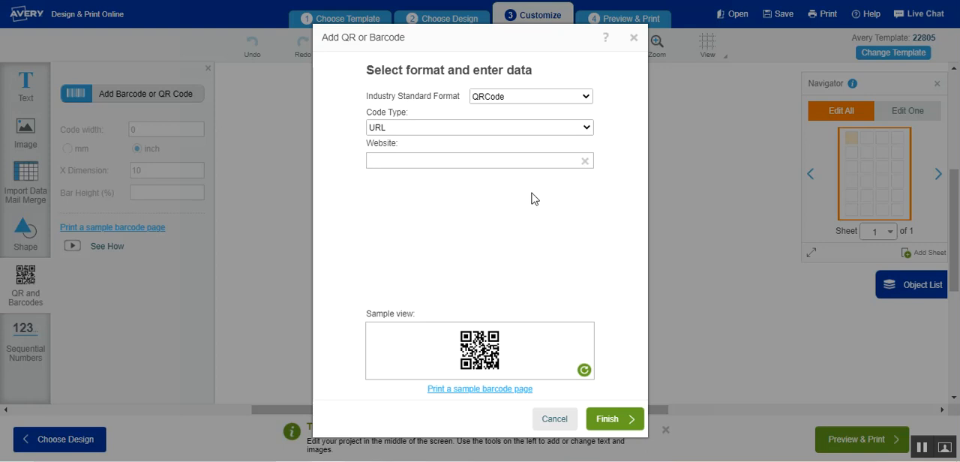
{"action": "type", "text": "https://delynda.scentsy.us/"}
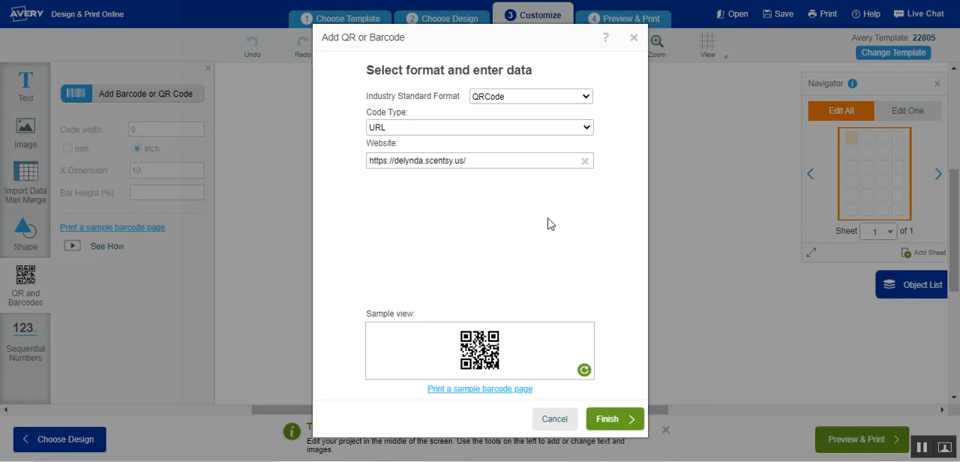
{"action": "left_click", "coordinate": [615, 422]}
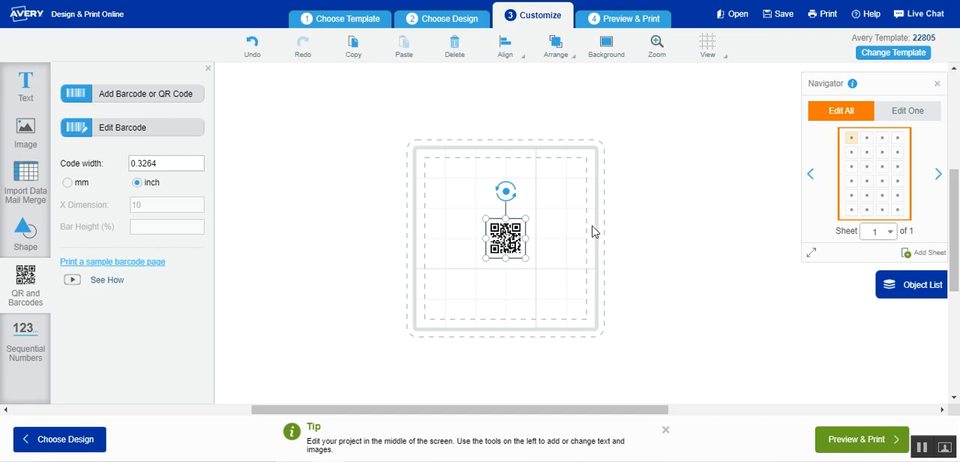
Add a text box to the label and move the QR code below the placeholder text.
{"action": "left_click", "coordinate": [27, 84]}
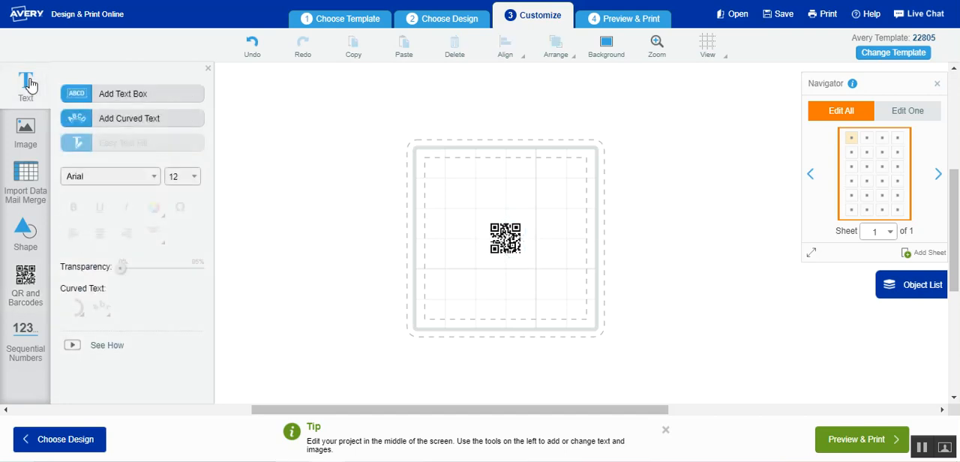
{"action": "left_click", "coordinate": [129, 98]}
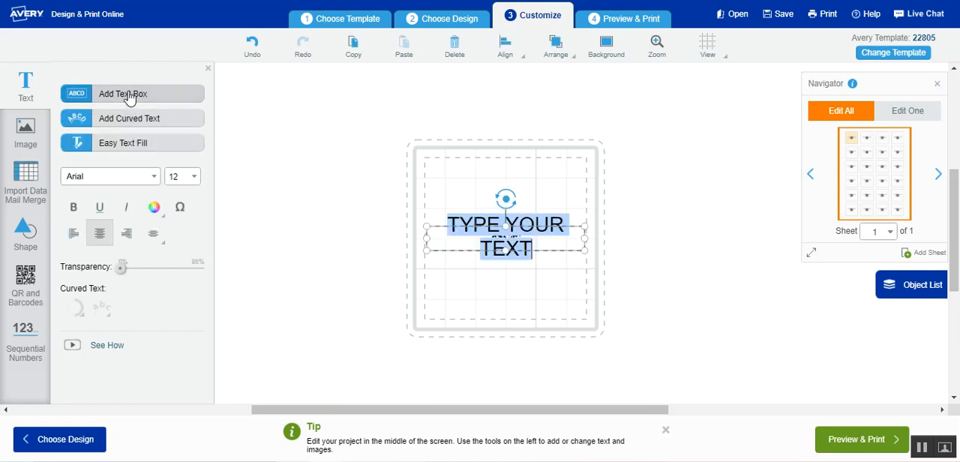
{"action": "left_click_drag", "start_coordinate": [514, 221], "coordinate": [503, 267]}
{"action": "left_click_drag", "start_coordinate": [501, 239], "coordinate": [511, 234]}
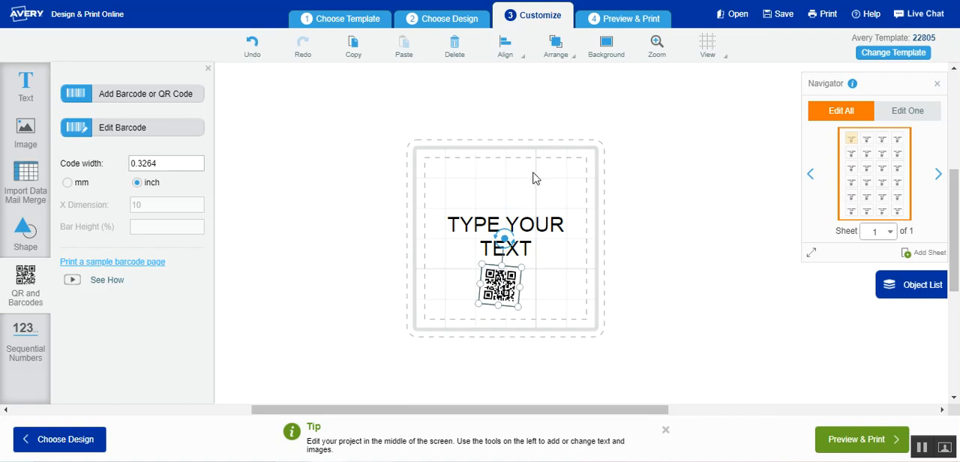
Enlarge the text box upward and move it to the upper edge of the label's safety area.
{"action": "left_click", "coordinate": [527, 233]}
{"action": "left_click", "coordinate": [531, 225]}
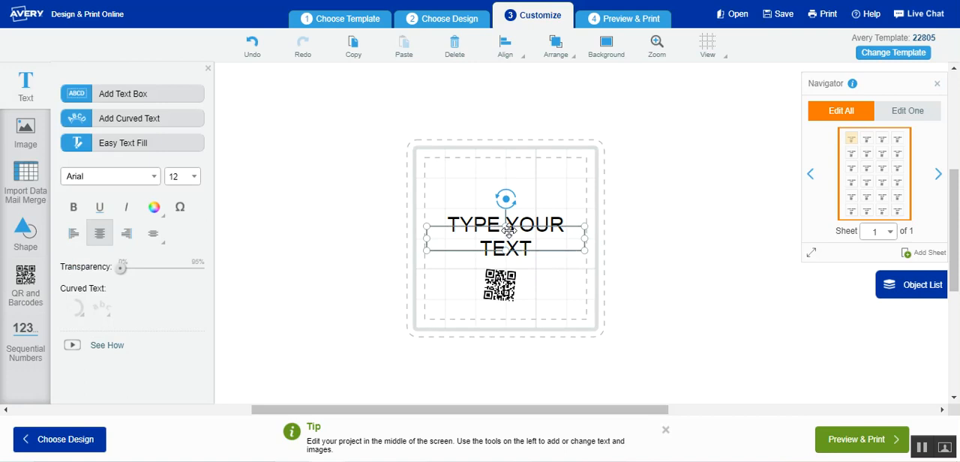
{"action": "left_click_drag", "start_coordinate": [506, 225], "coordinate": [516, 170]}
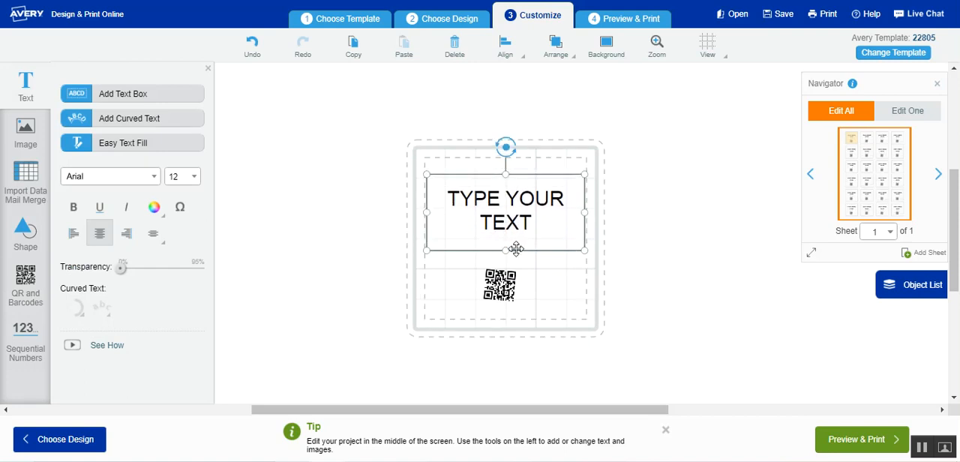
{"action": "left_click_drag", "start_coordinate": [504, 247], "coordinate": [505, 233]}
Replace the placeholder text with "SCAN WITH CAMERA ON YOUR SMART PHONE".
{"action": "left_click_drag", "start_coordinate": [447, 180], "coordinate": [527, 217]}
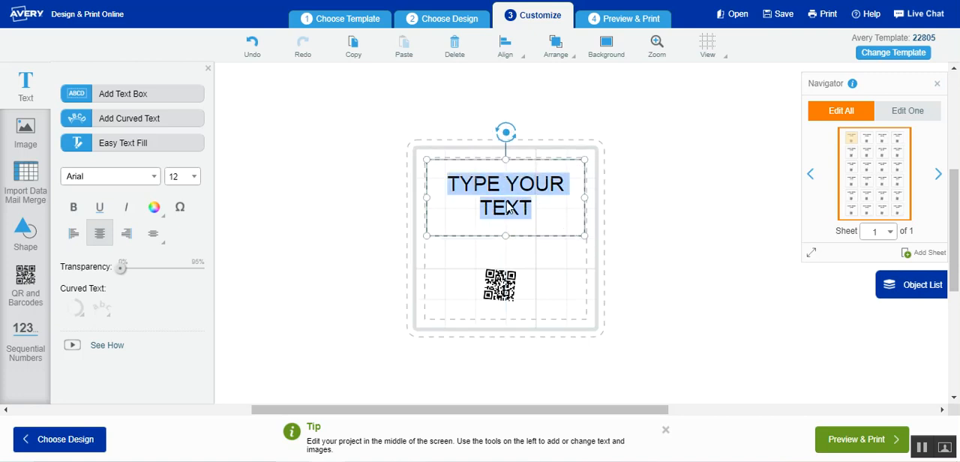
{"action": "type", "text": "scan"}
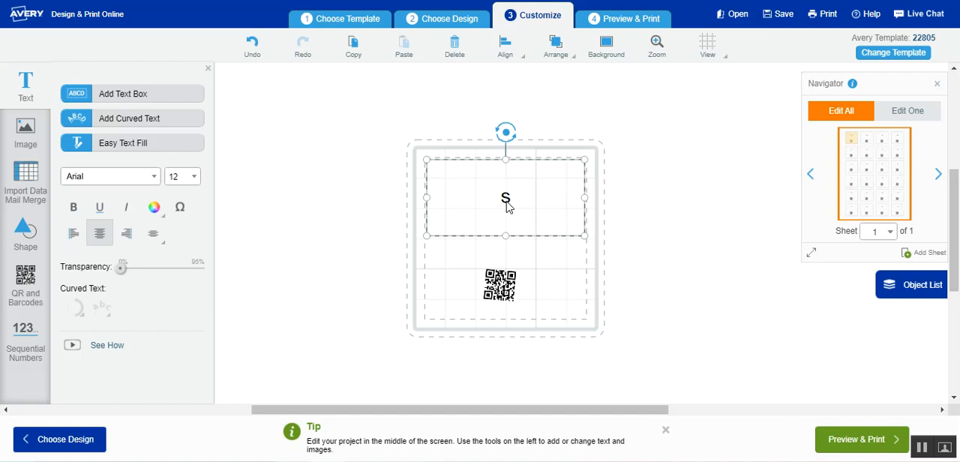
{"action": "key", "text": "BackSpace"}
{"action": "key", "text": "BackSpace"}
{"action": "key", "text": "BackSpace"}
{"action": "type", "text": "CAN WITH"}
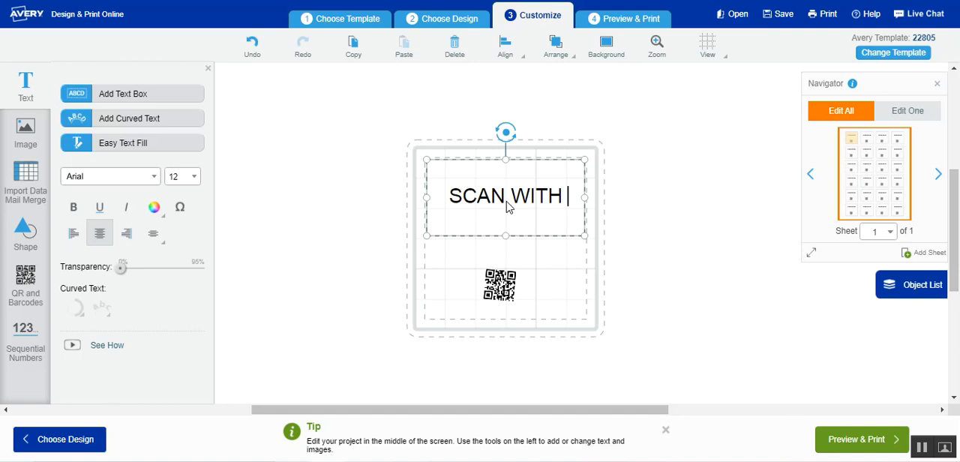
{"action": "type", "text": " CAMERA ON YOUR SMA"}
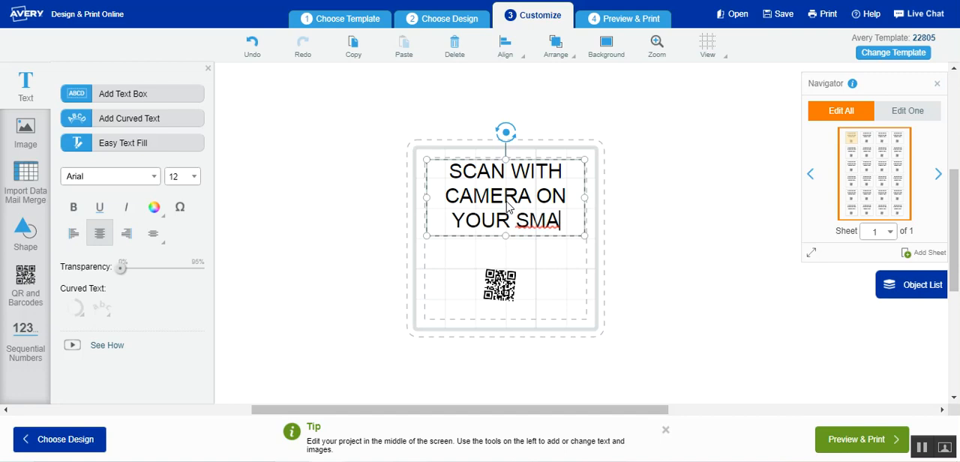
{"action": "type", "text": "RT PHONE"}
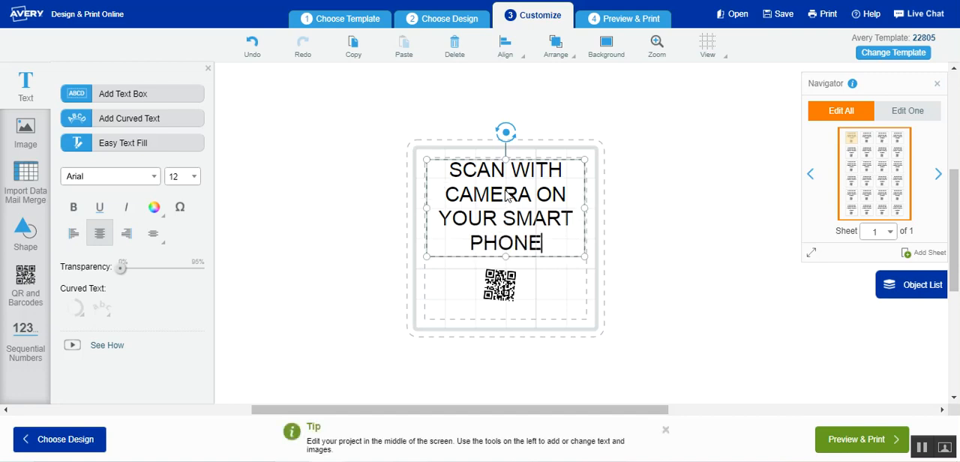
Set the font size of the whole scan instruction text to 8.
{"action": "left_click_drag", "start_coordinate": [445, 170], "coordinate": [552, 253]}
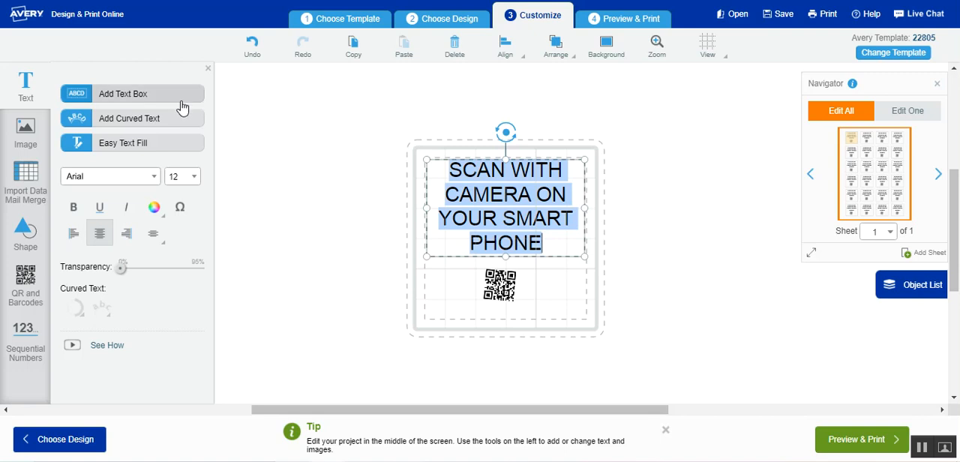
{"action": "left_click", "coordinate": [194, 180]}
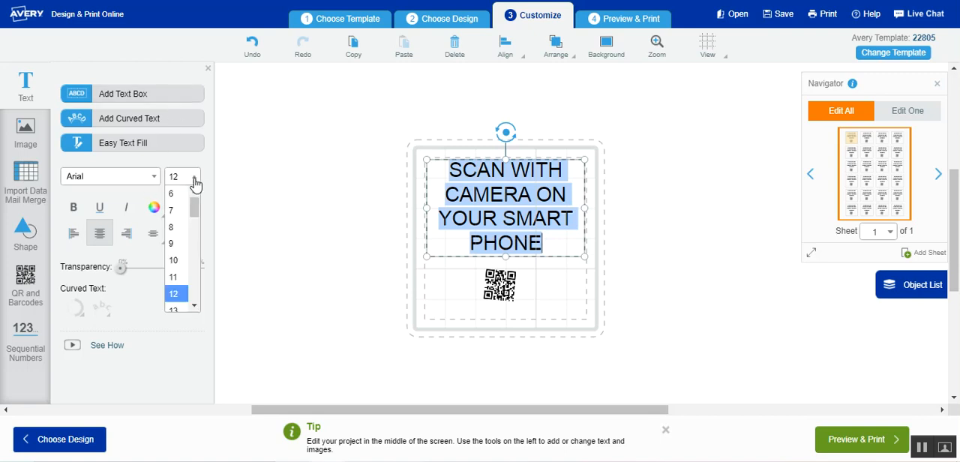
{"action": "left_click", "coordinate": [179, 234]}
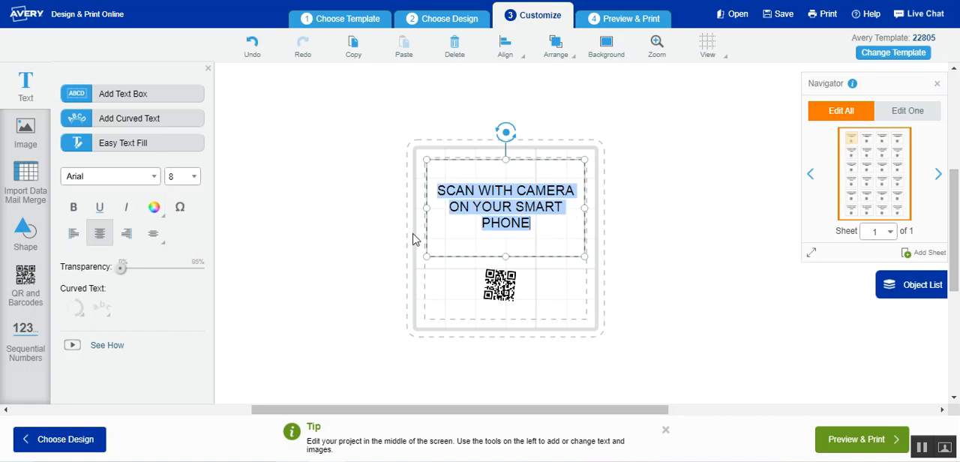
{"action": "left_click", "coordinate": [546, 242]}
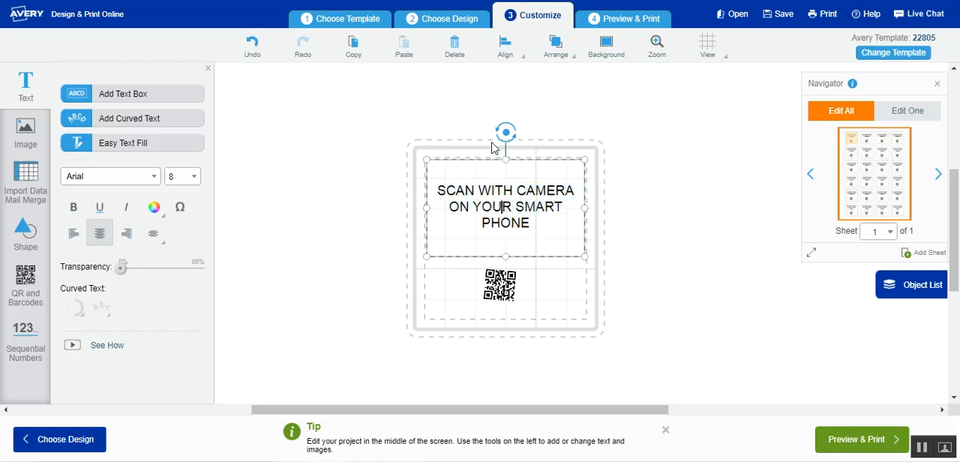
Shrink the scan instruction's text box around its three lines and place it at the label's upper edge.
{"action": "left_click_drag", "start_coordinate": [509, 259], "coordinate": [512, 254]}
{"action": "left_click_drag", "start_coordinate": [584, 252], "coordinate": [577, 229]}
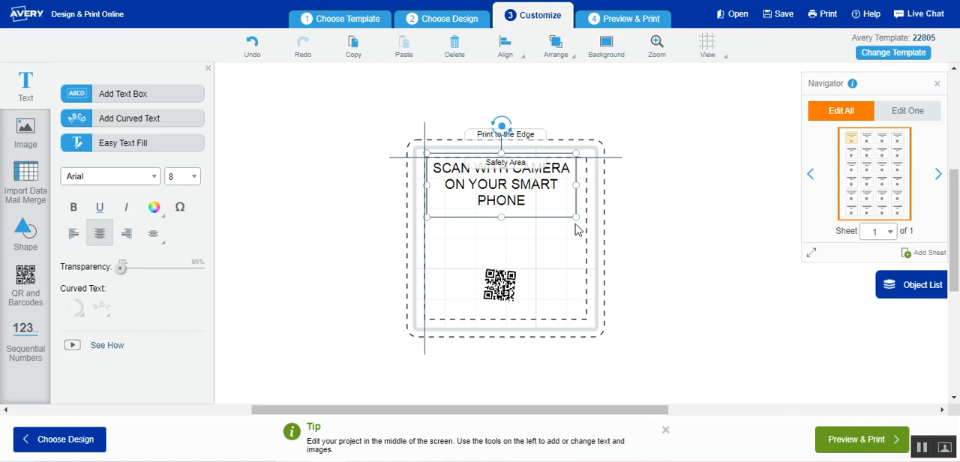
{"action": "left_click_drag", "start_coordinate": [577, 230], "coordinate": [577, 230]}
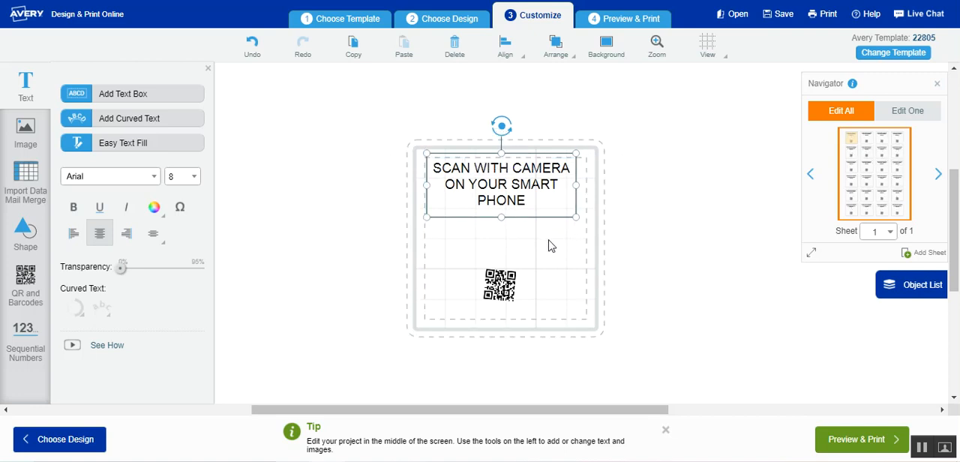
Rotate the tilted QR code upright and enlarge it to fill more of the space below the text.
{"action": "left_click", "coordinate": [517, 287]}
{"action": "left_click_drag", "start_coordinate": [503, 239], "coordinate": [499, 238]}
{"action": "left_click_drag", "start_coordinate": [521, 264], "coordinate": [569, 221]}
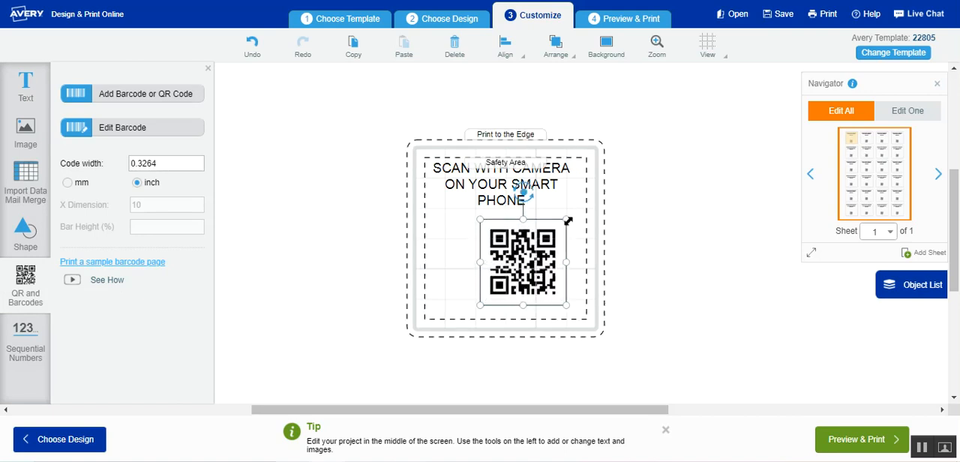
Enlarge the QR code to about 0.85 inch wide and shift it toward the label's middle beneath the text.
{"action": "left_click_drag", "start_coordinate": [480, 262], "coordinate": [459, 261]}
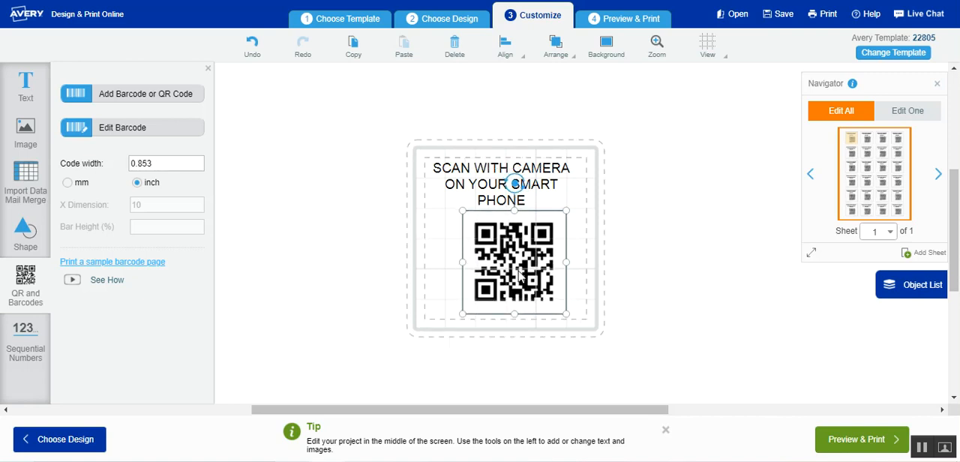
{"action": "left_click_drag", "start_coordinate": [514, 272], "coordinate": [511, 274]}
{"action": "left_click", "coordinate": [692, 261]}
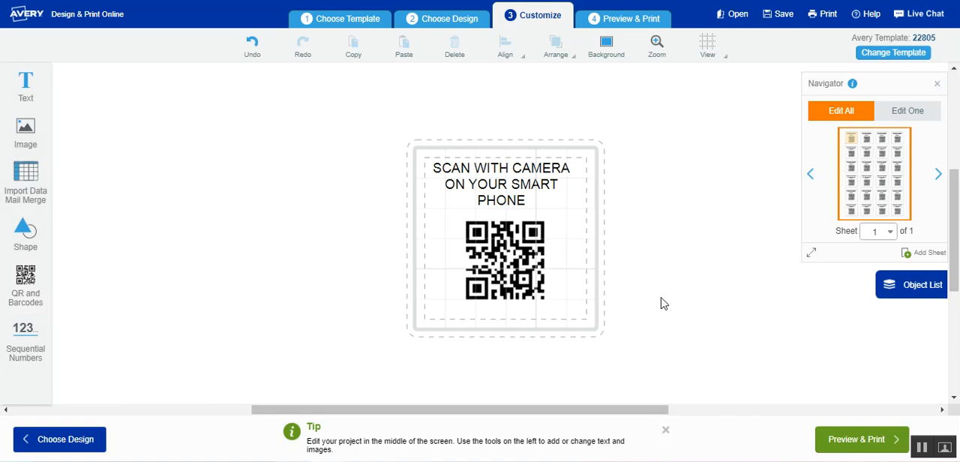
Enlarge the QR code to about 0.92 inch wide, inside the safety area and centred horizontally on the label.
{"action": "left_click", "coordinate": [530, 273]}
{"action": "left_click_drag", "start_coordinate": [562, 310], "coordinate": [571, 321]}
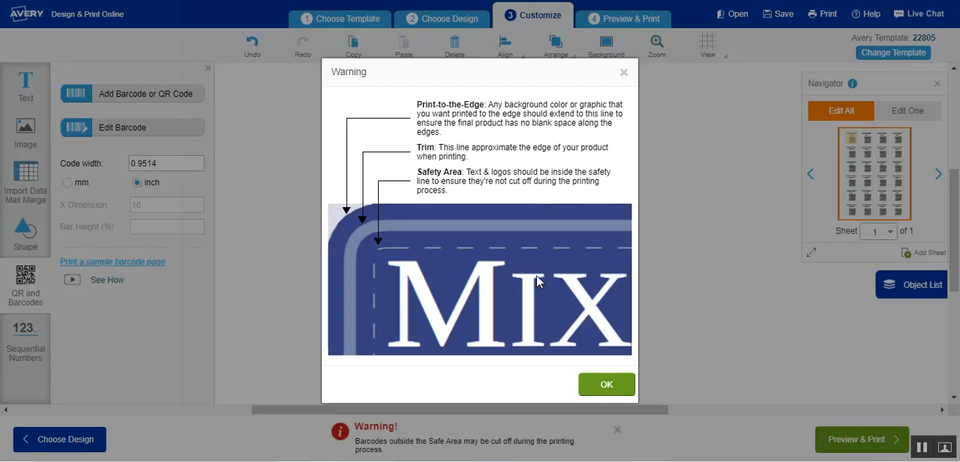
{"action": "left_click", "coordinate": [623, 72]}
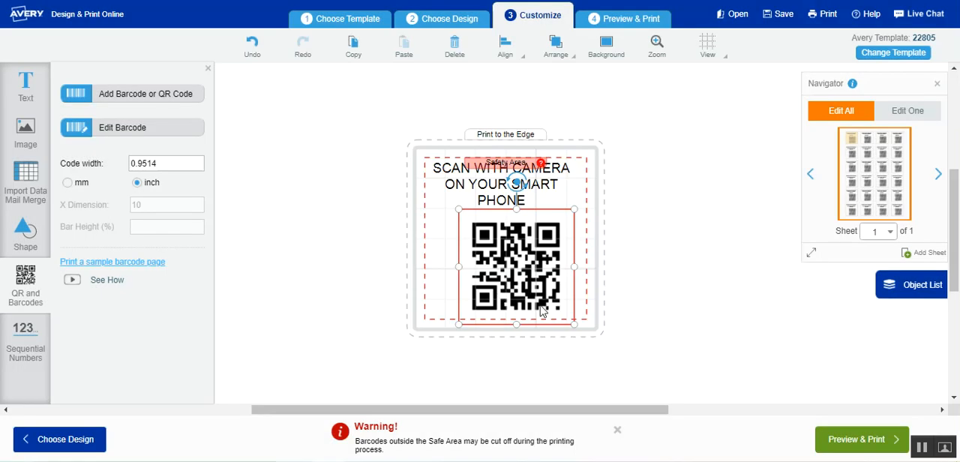
{"action": "left_click_drag", "start_coordinate": [568, 322], "coordinate": [565, 319]}
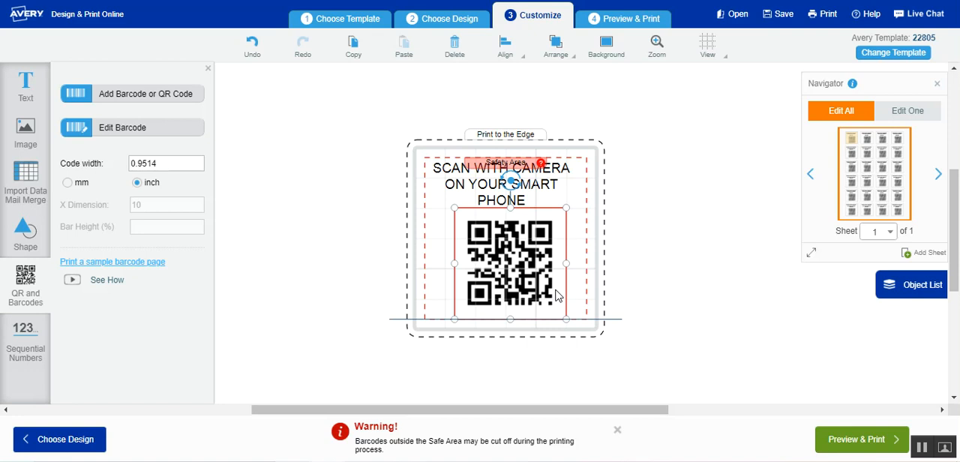
{"action": "left_click", "coordinate": [684, 271]}
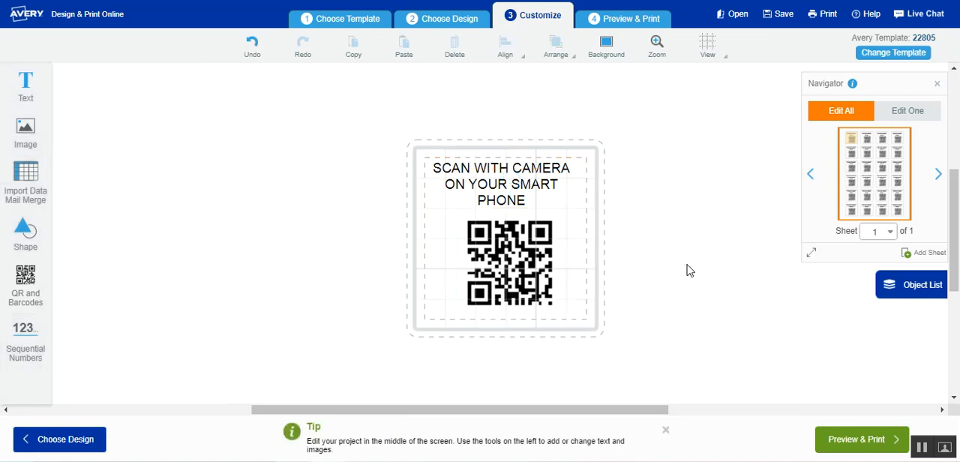
{"action": "left_click", "coordinate": [509, 262]}
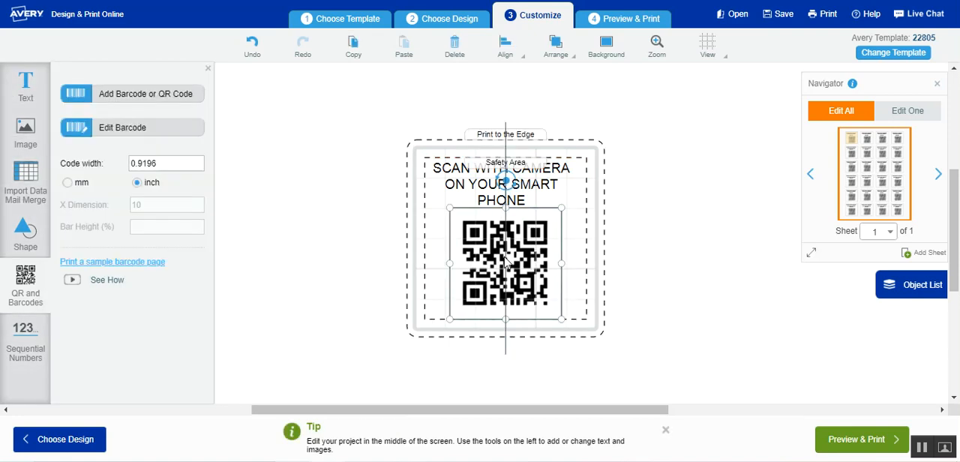
{"action": "left_click", "coordinate": [675, 276]}
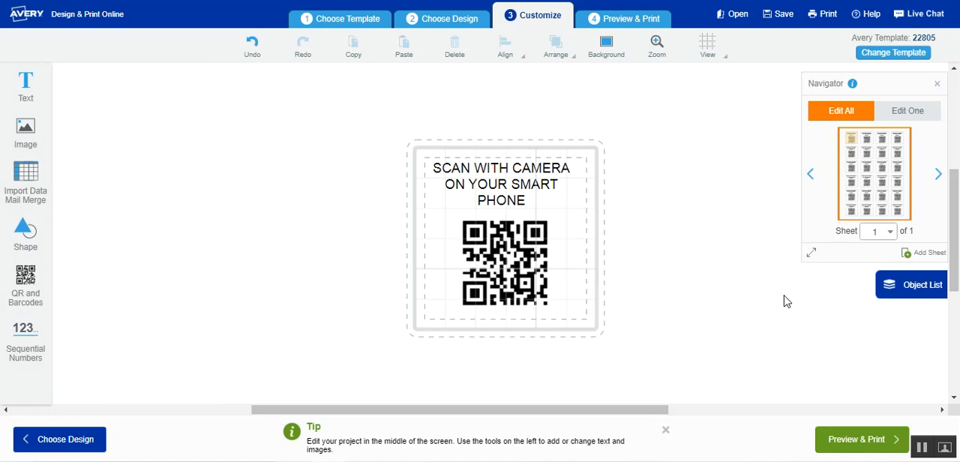
Preview the finished sheet and open its PDF for printing it yourself, without saving the design.
{"action": "left_click", "coordinate": [862, 441]}
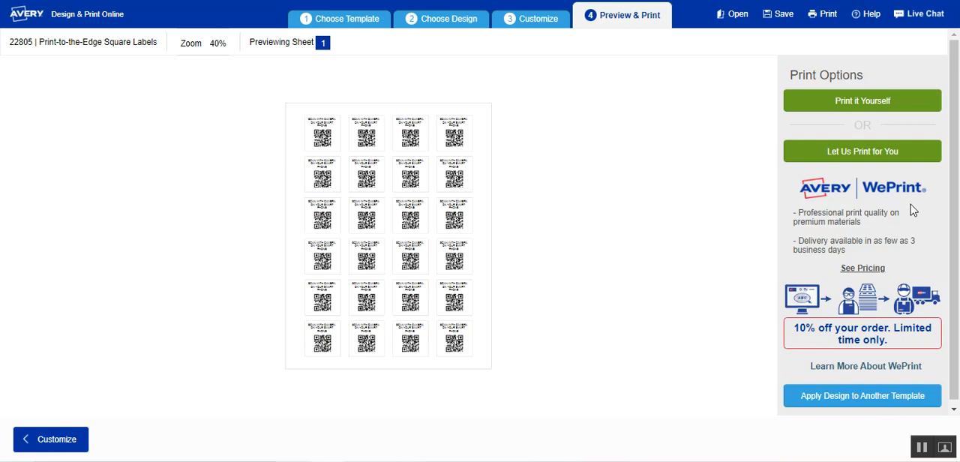
{"action": "left_click", "coordinate": [847, 102]}
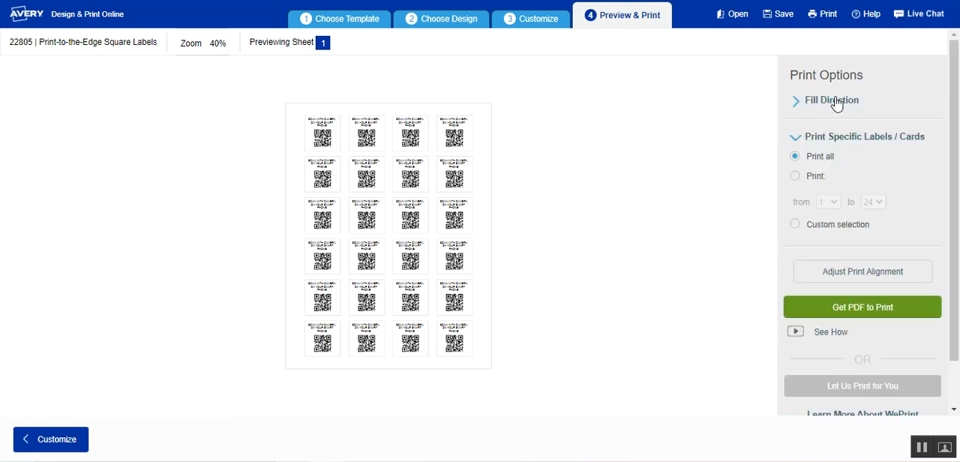
{"action": "left_click", "coordinate": [826, 313]}
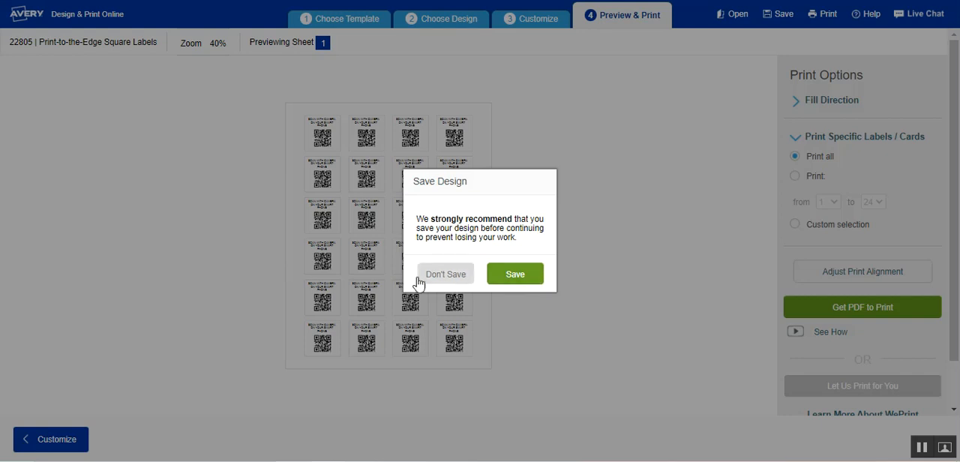
{"action": "left_click", "coordinate": [446, 274]}
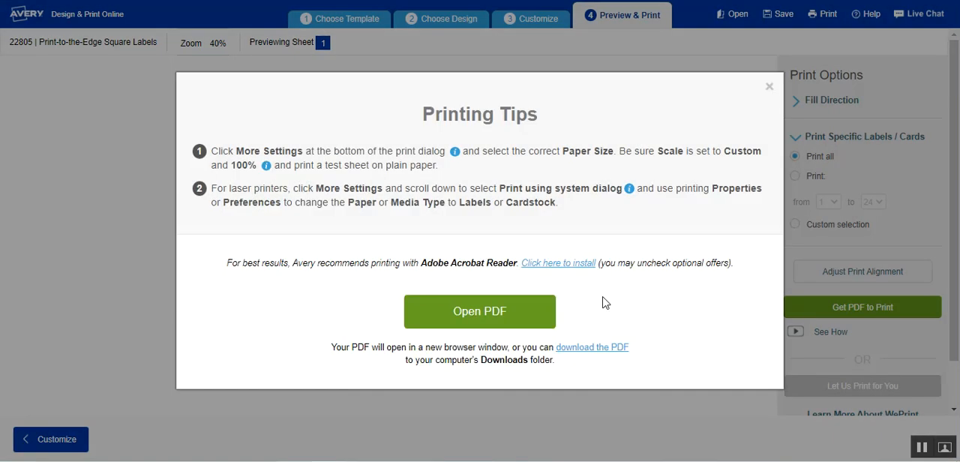
{"action": "left_click", "coordinate": [495, 319]}
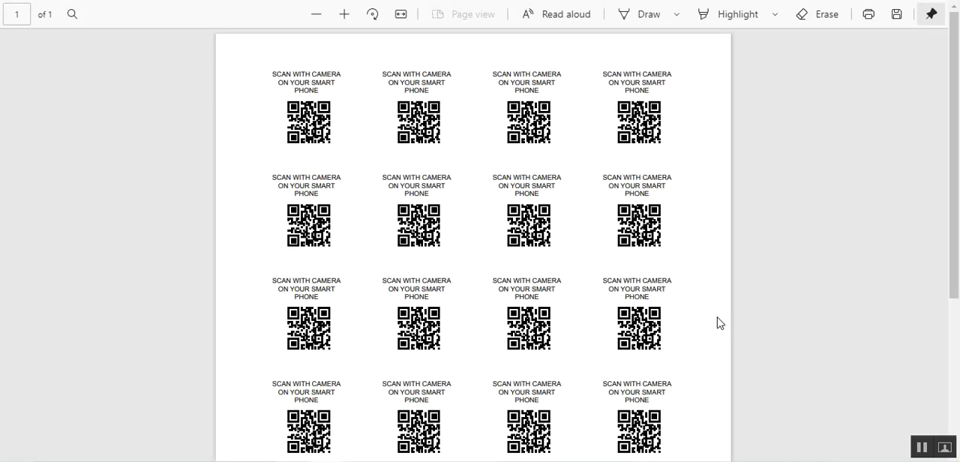
Open the print settings for the label sheet PDF.
{"action": "left_click", "coordinate": [868, 15]}
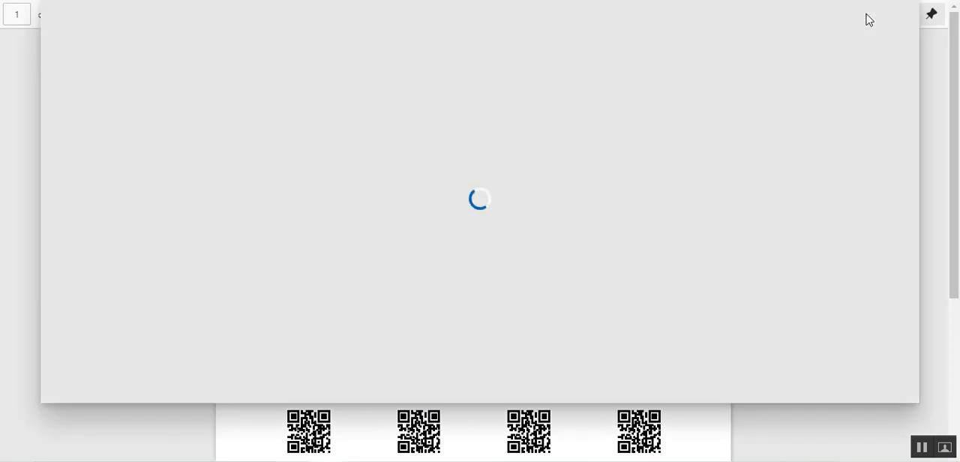